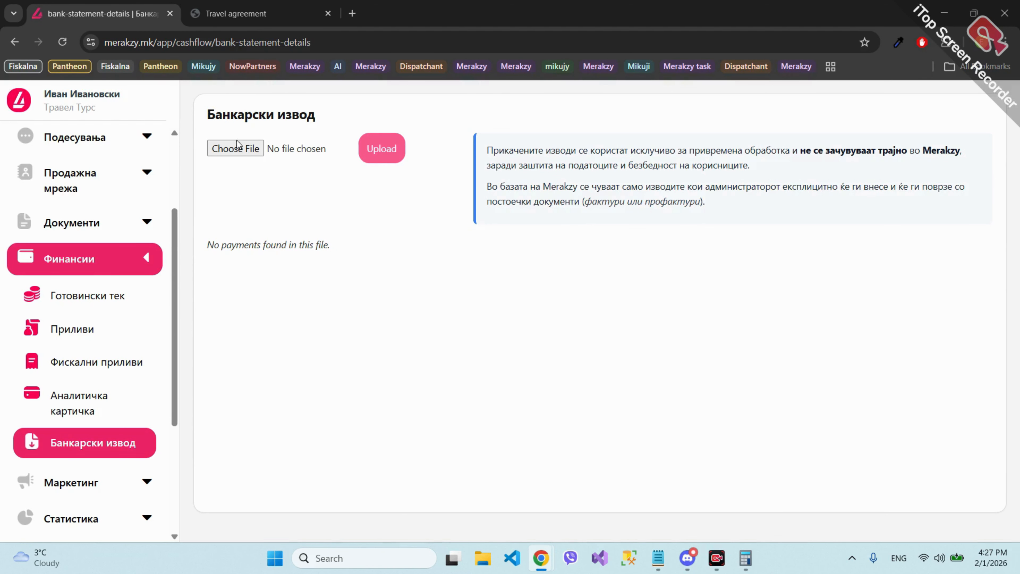
# - Upload the Excel bank statement (.xls) from the AI to MErakzy folder to extract its payments
pyautogui.click(251, 150)
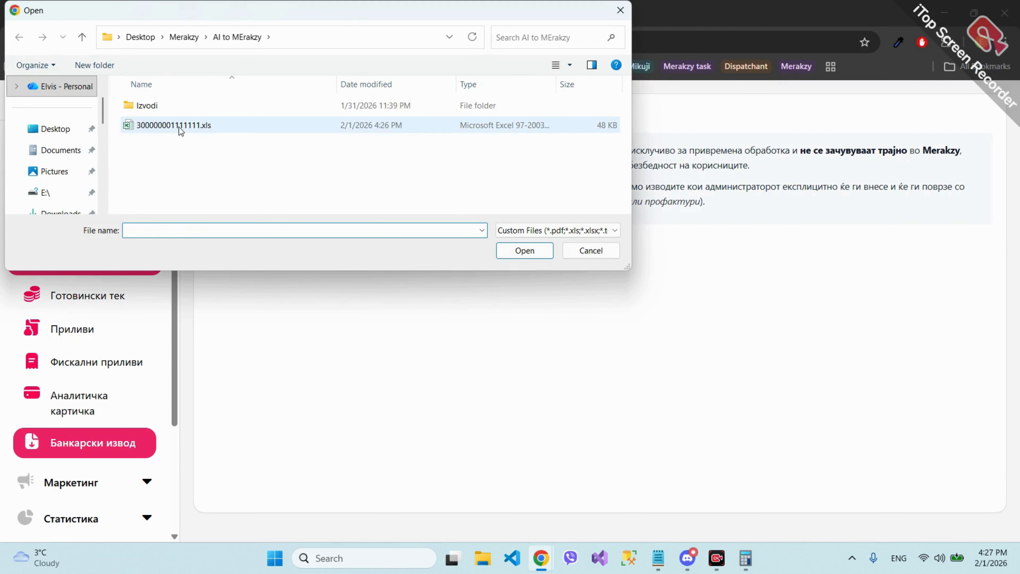
pyautogui.click(179, 127)
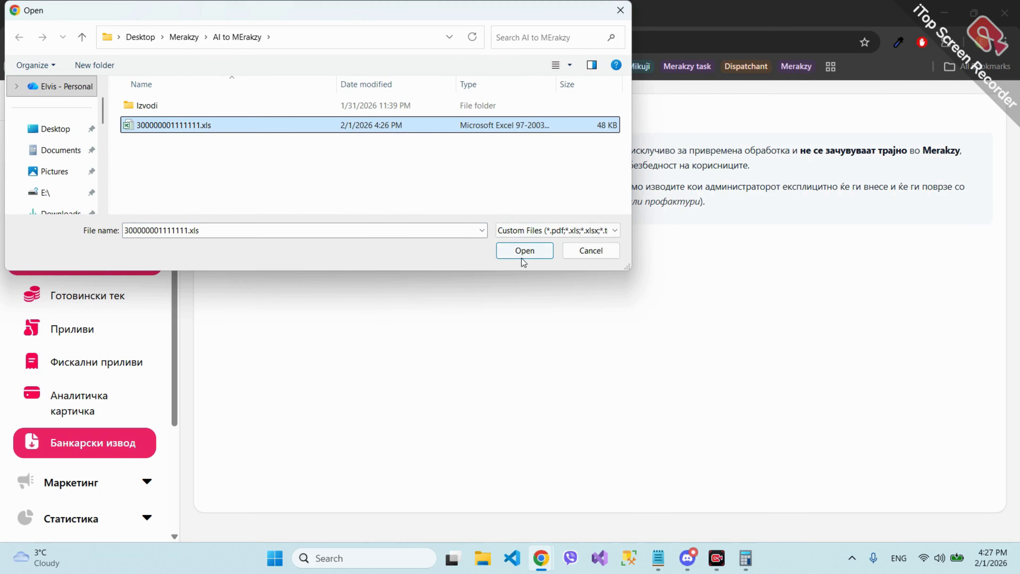
pyautogui.click(523, 251)
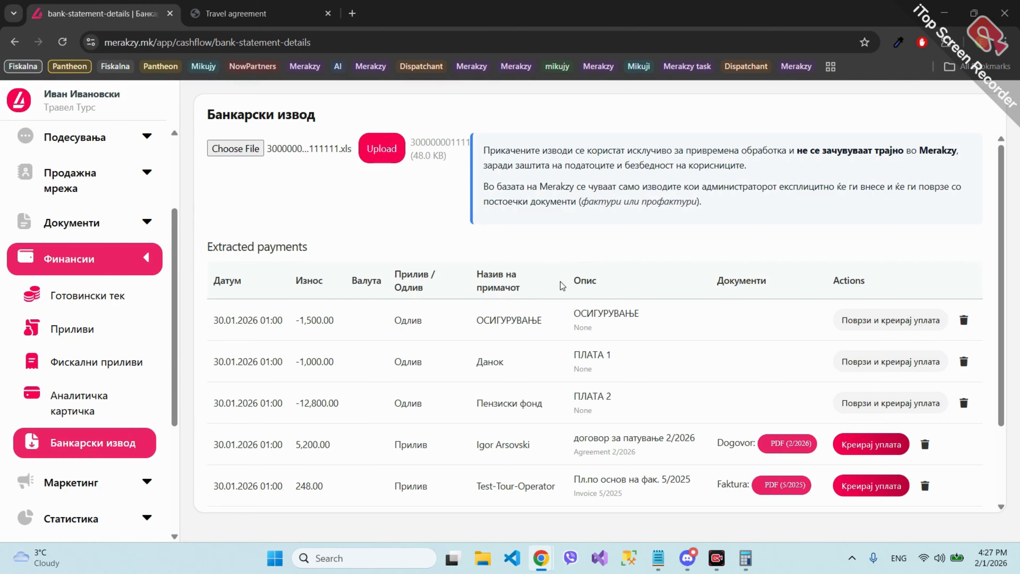
# - Delete the three outgoing payments for ОСИГУРУВАЊЕ, Данок and Пензиски фонд from the extracted payments
pyautogui.scroll(-3, 570, 294)
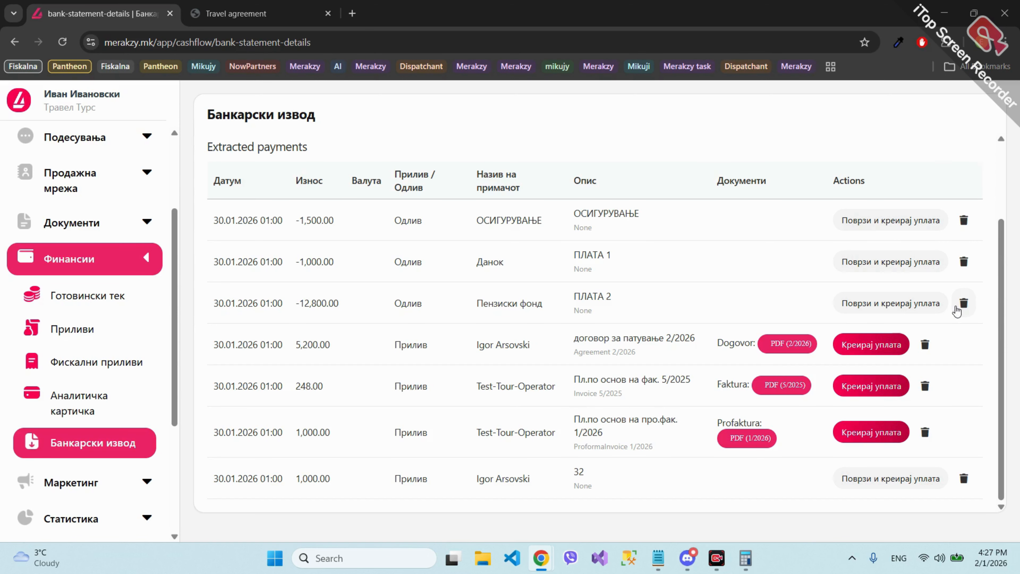
pyautogui.click(964, 220)
pyautogui.click(964, 266)
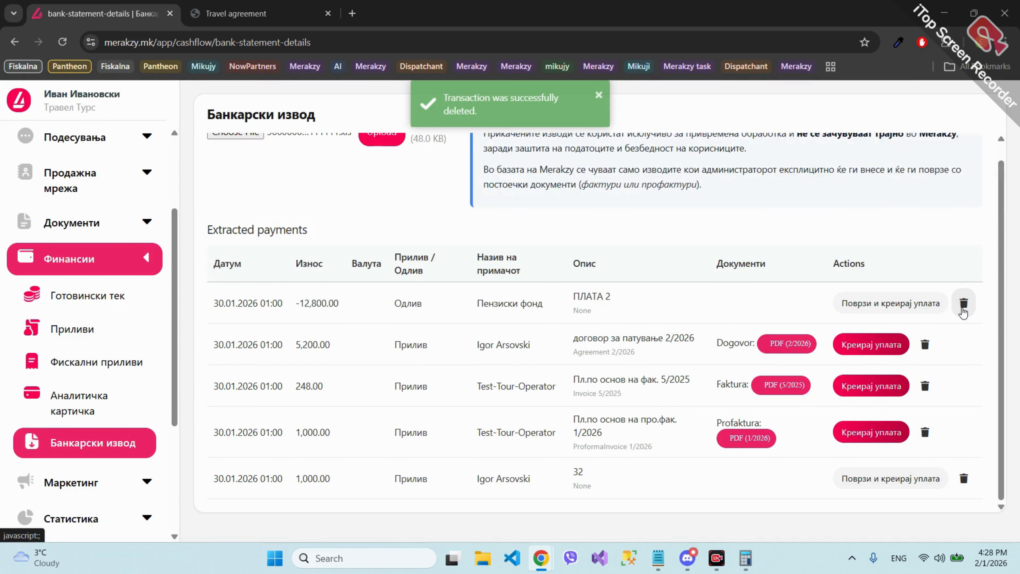
pyautogui.click(964, 305)
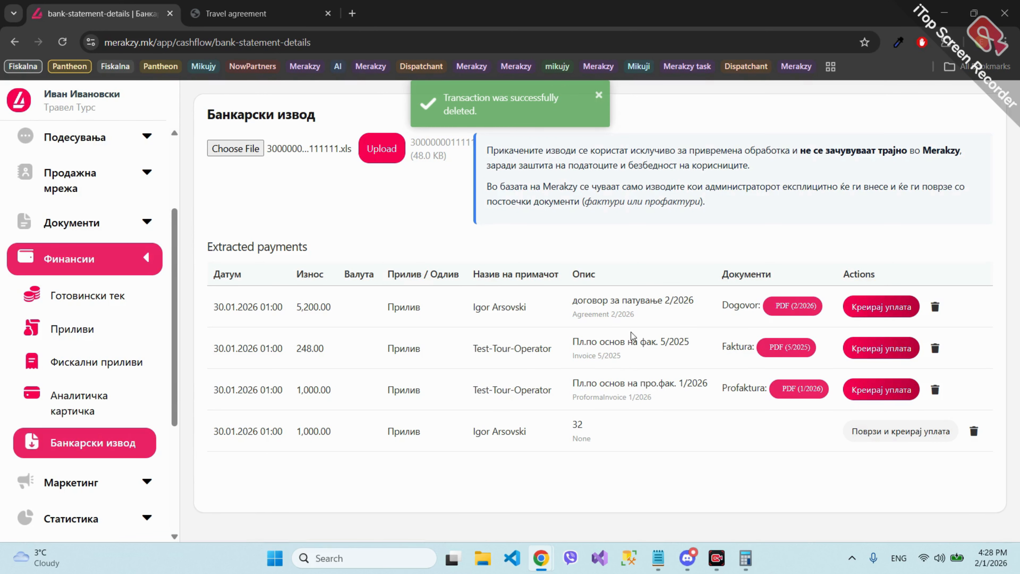
# - Create the payment for travel agreement 2/2026 after checking its amount against the agreement's remaining balance
pyautogui.moveTo(580, 274); pyautogui.dragTo(665, 301)
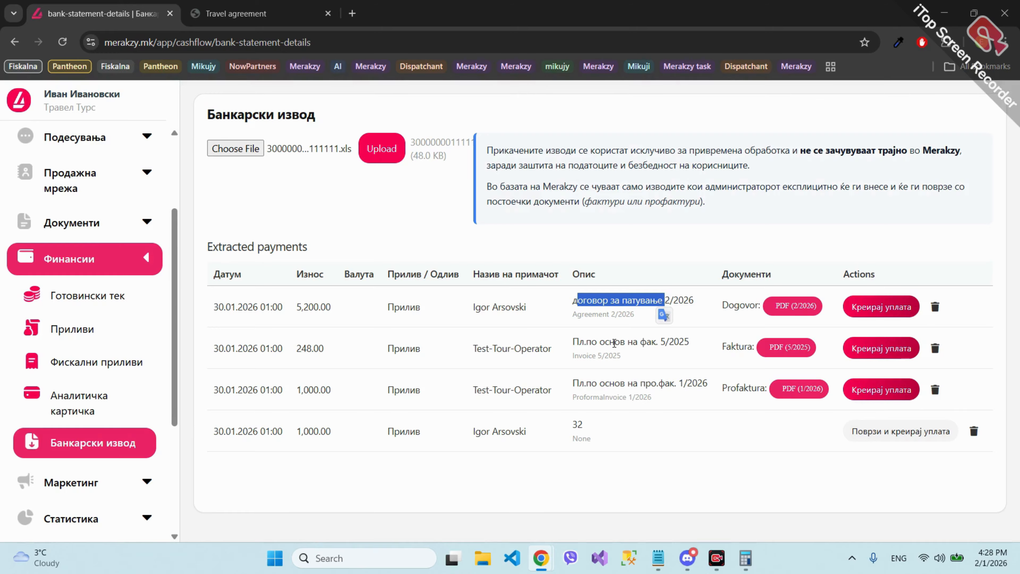
pyautogui.click(591, 301)
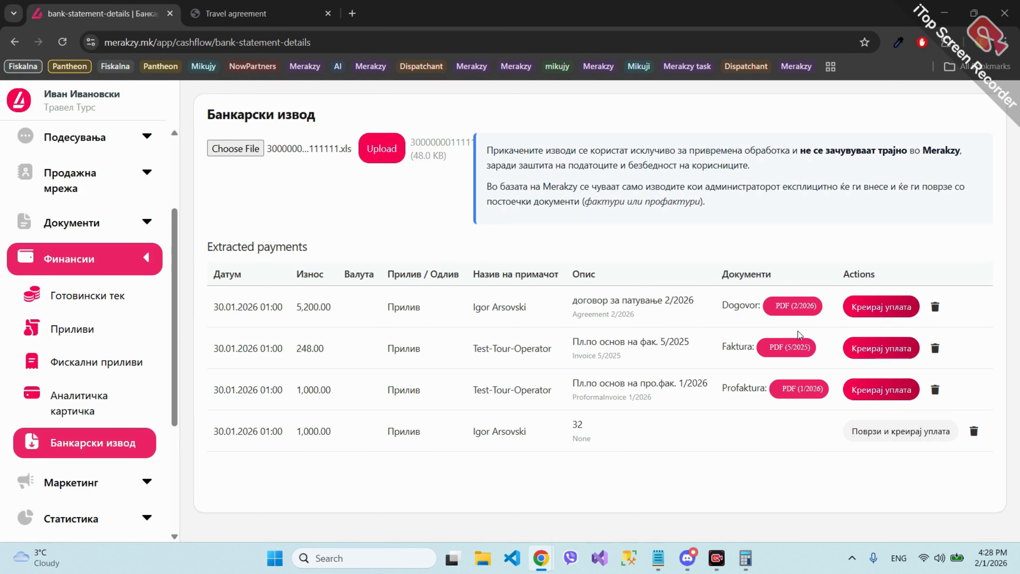
pyautogui.click(881, 312)
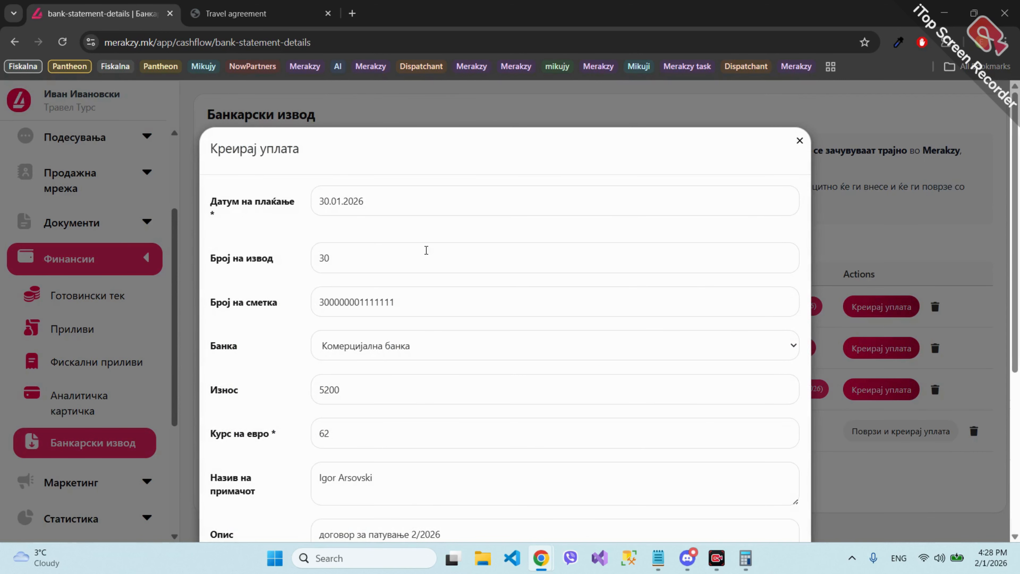
pyautogui.scroll(-2, 409, 233)
pyautogui.scroll(-4, 368, 348)
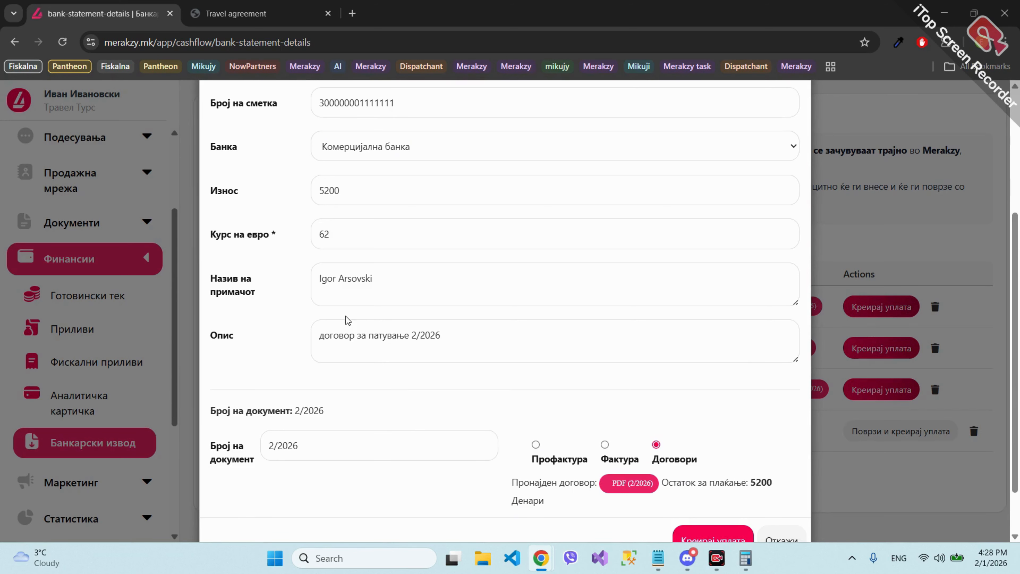
pyautogui.scroll(-2, 380, 396)
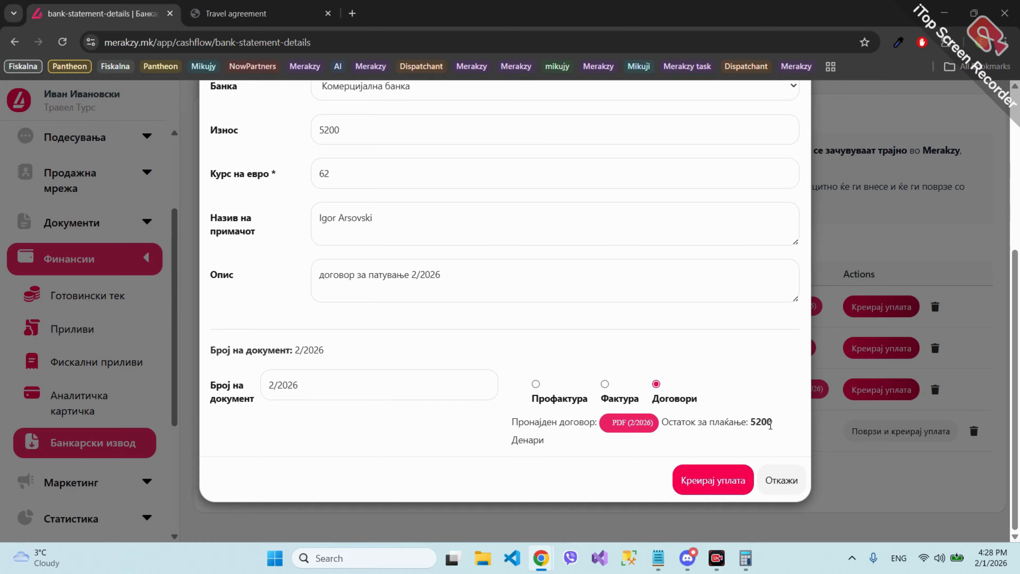
pyautogui.doubleClick(752, 423)
pyautogui.moveTo(375, 133); pyautogui.dragTo(305, 135)
pyautogui.click(524, 371)
pyautogui.click(719, 486)
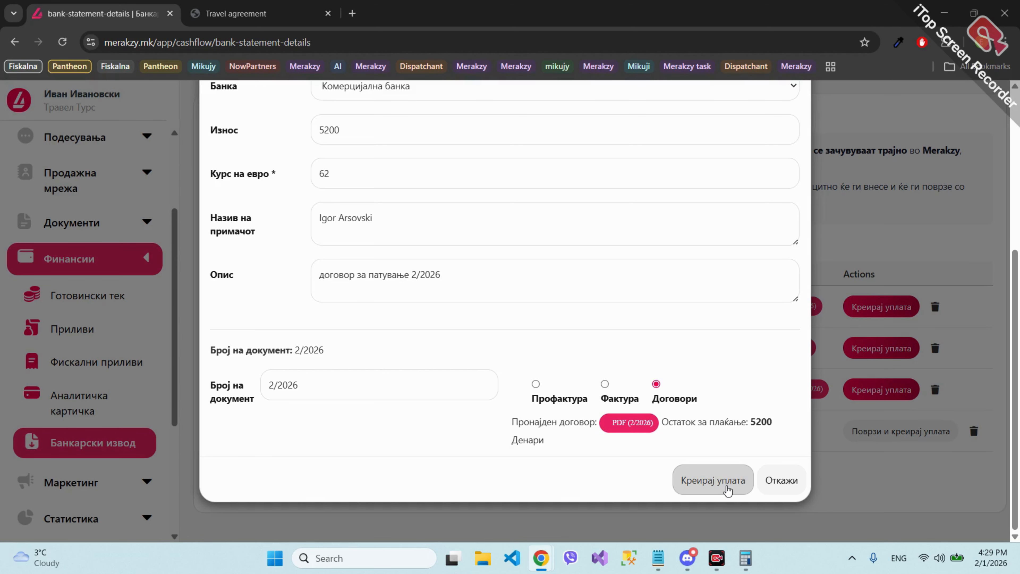
pyautogui.click(728, 490)
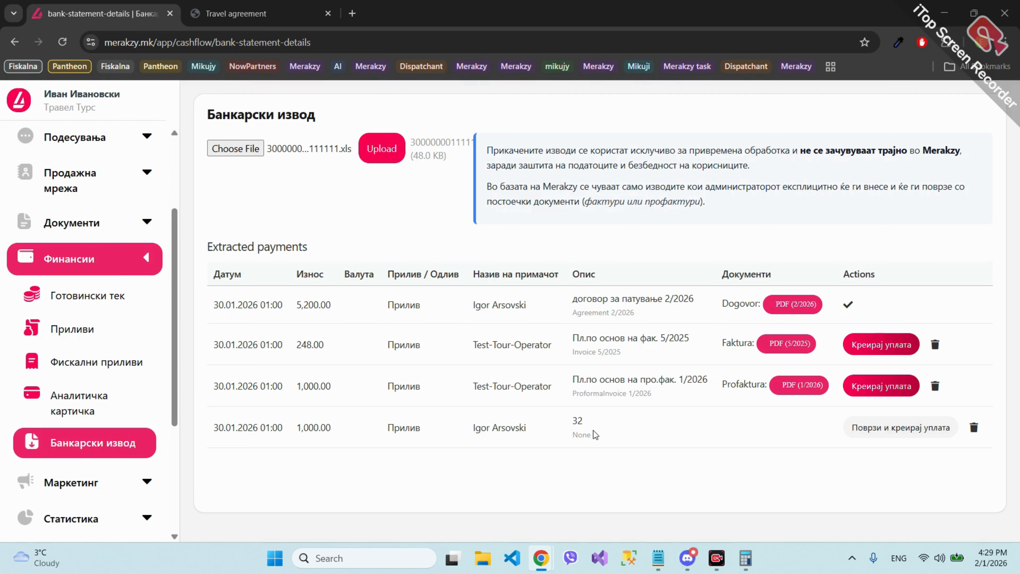
# - For the unlinked incoming payment with description 32, find document 32/2025 of type Договори
pyautogui.click(888, 432)
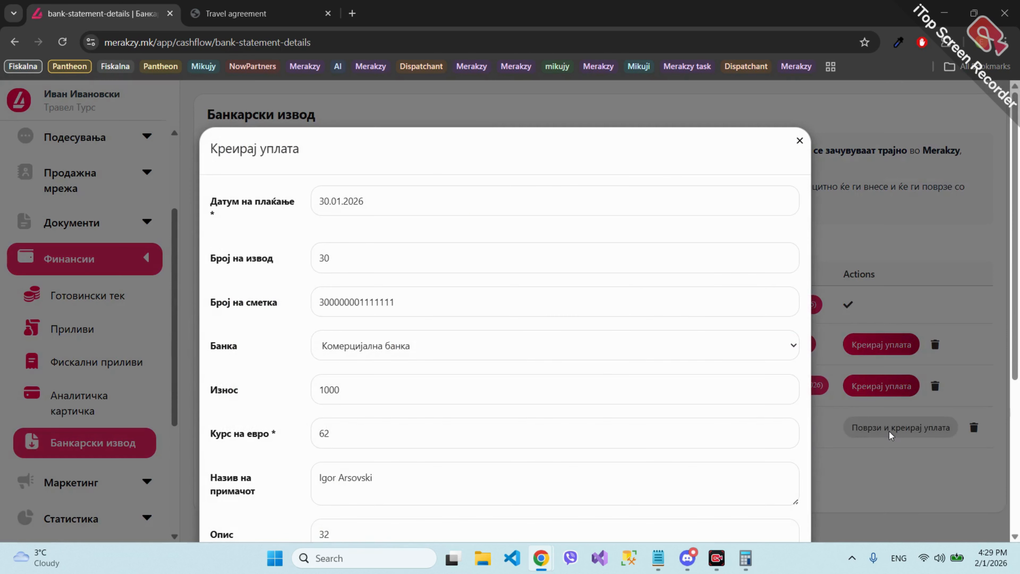
pyautogui.scroll(-2, 550, 354)
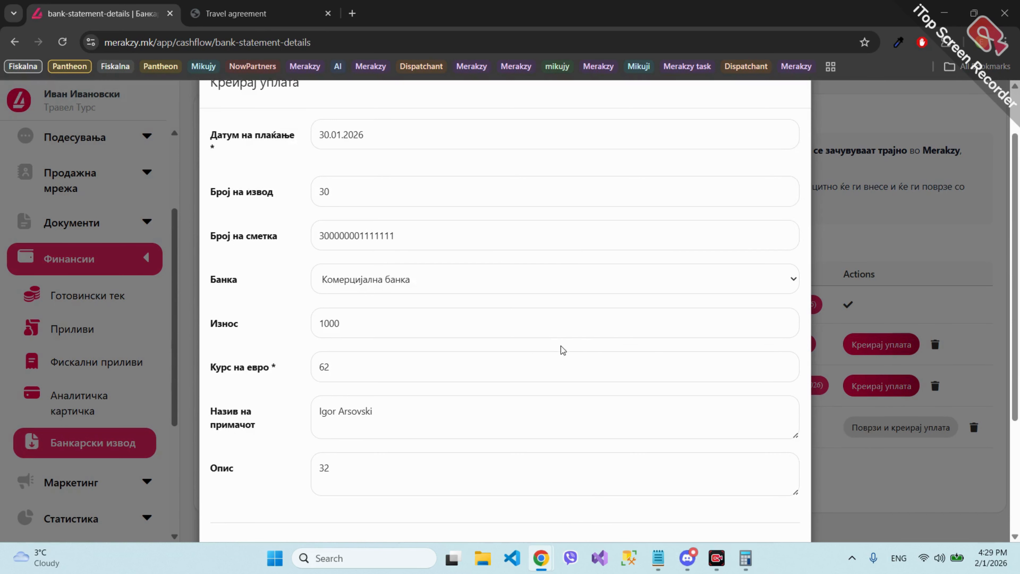
pyautogui.scroll(-5, 379, 285)
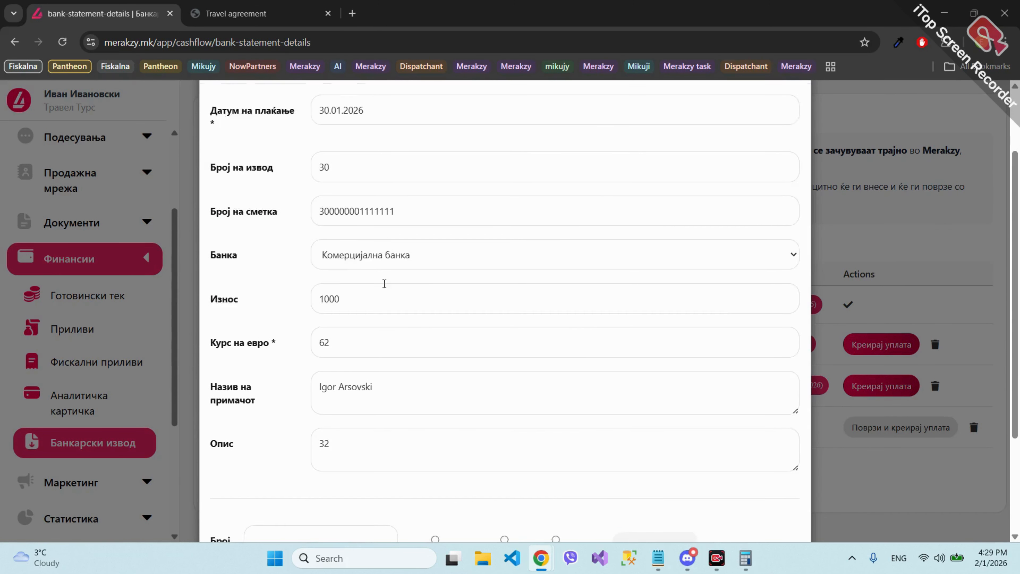
pyautogui.scroll(7, 379, 285)
pyautogui.scroll(-7, 376, 284)
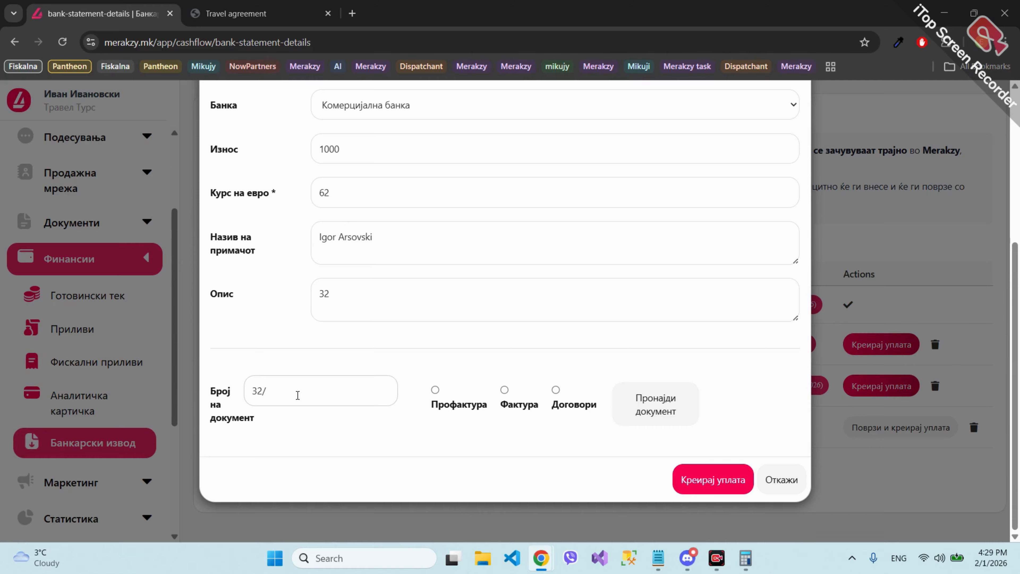
pyautogui.write('2025')
pyautogui.click(555, 389)
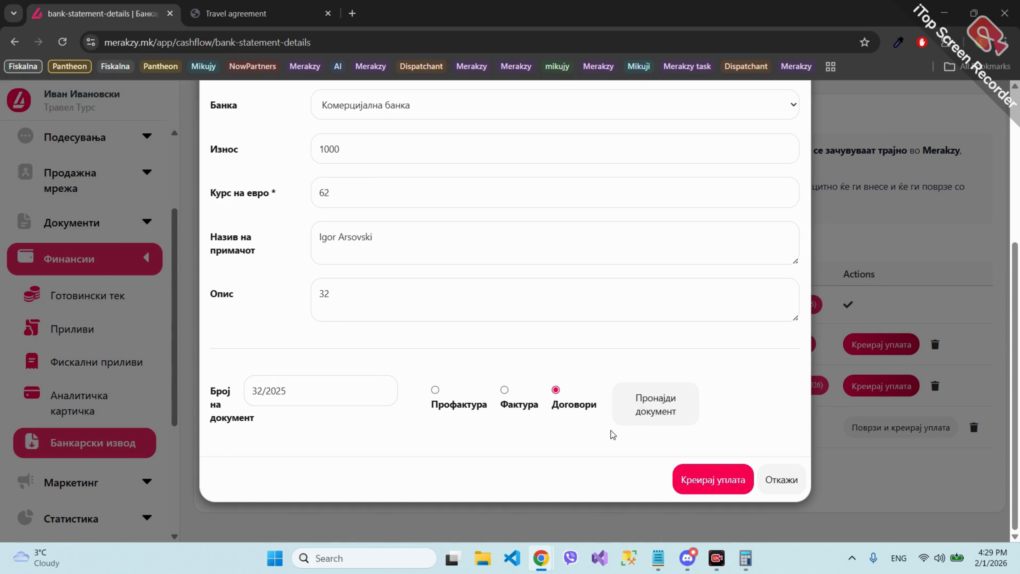
pyautogui.click(668, 407)
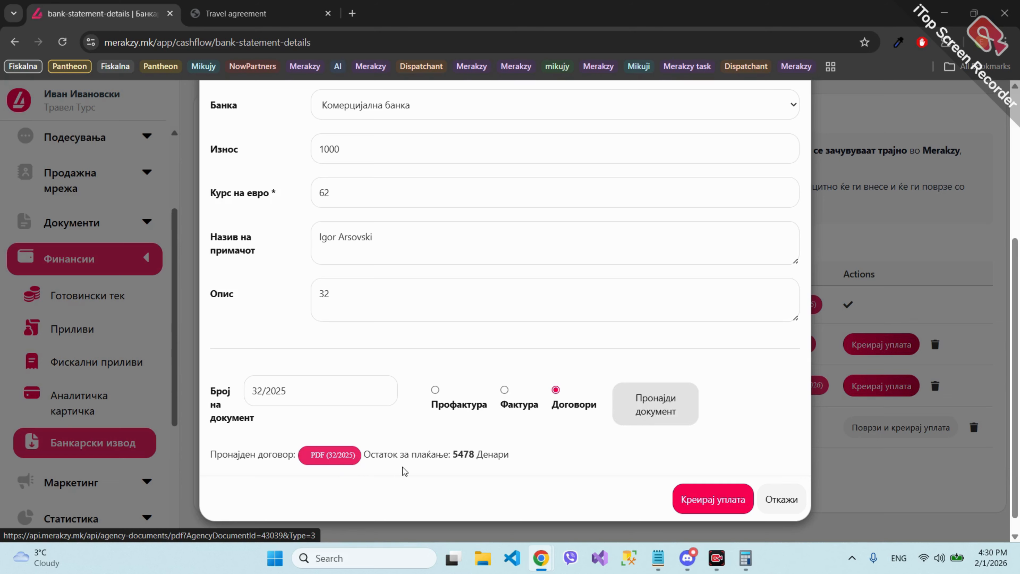
# - Check the remaining balance of the found agreement and create the payment linked to it
pyautogui.moveTo(376, 454); pyautogui.dragTo(498, 454)
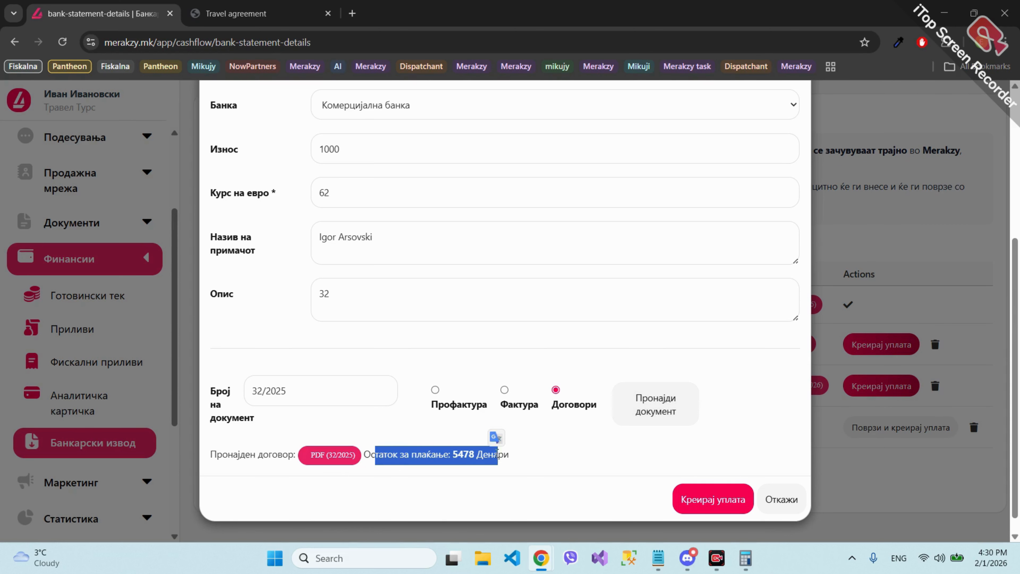
pyautogui.click(500, 456)
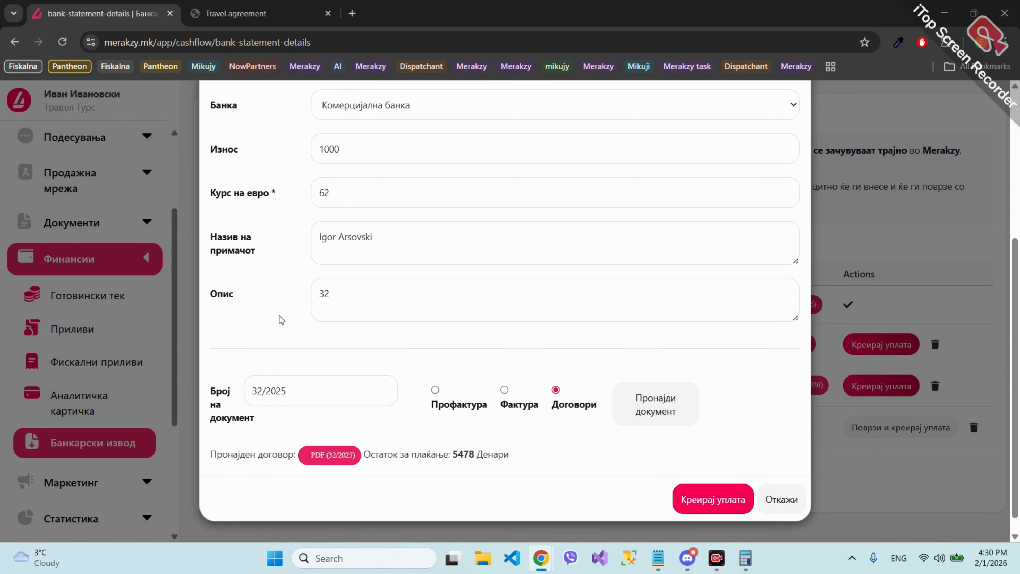
pyautogui.click(713, 500)
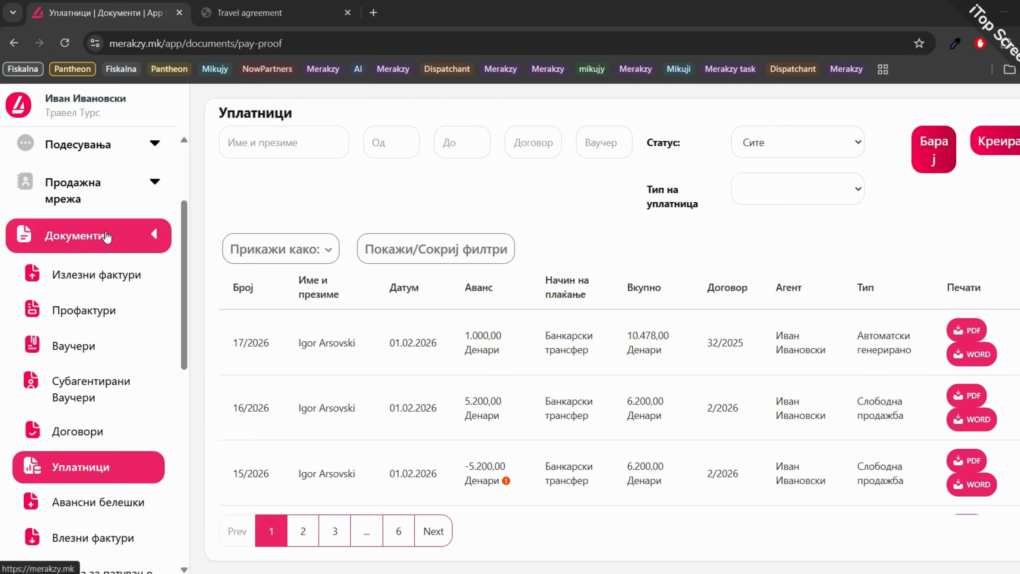
# - Check the newly created payments in the Уплатници list and the Банкарски трансфер row in the Приливи report
pyautogui.moveTo(234, 342); pyautogui.dragTo(745, 350)
pyautogui.moveTo(228, 416); pyautogui.dragTo(904, 420)
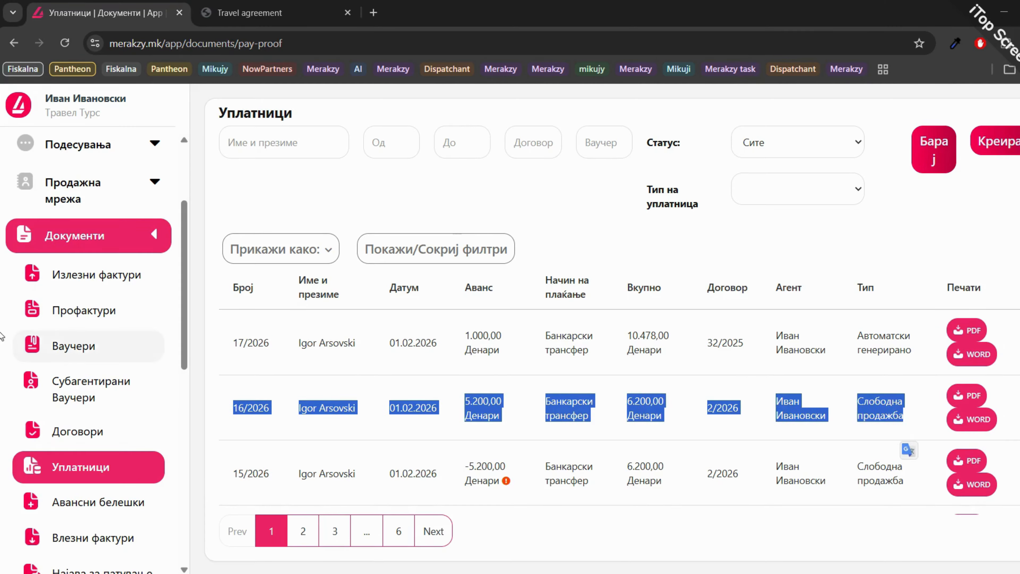
pyautogui.click(93, 239)
pyautogui.click(94, 281)
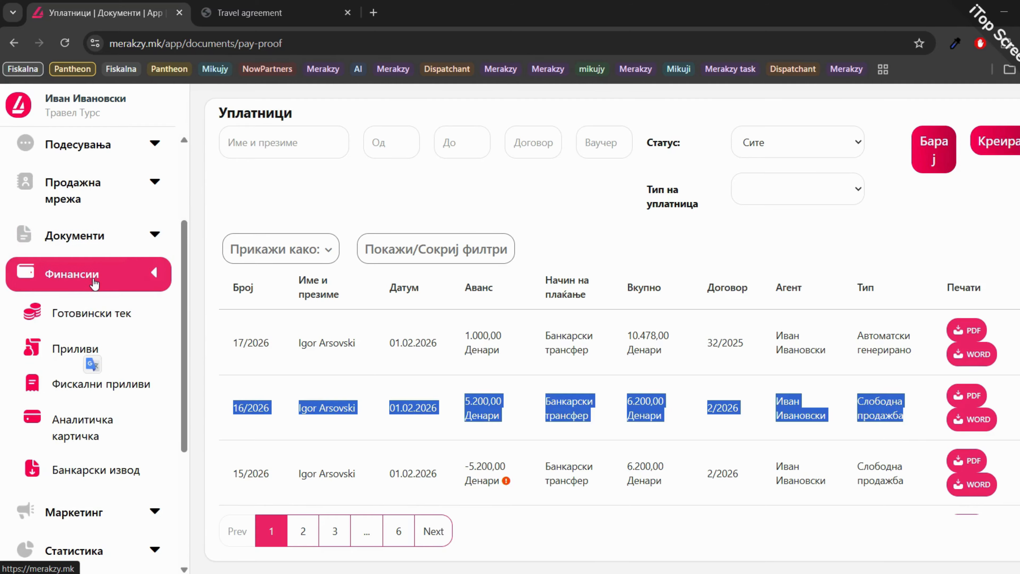
pyautogui.click(66, 349)
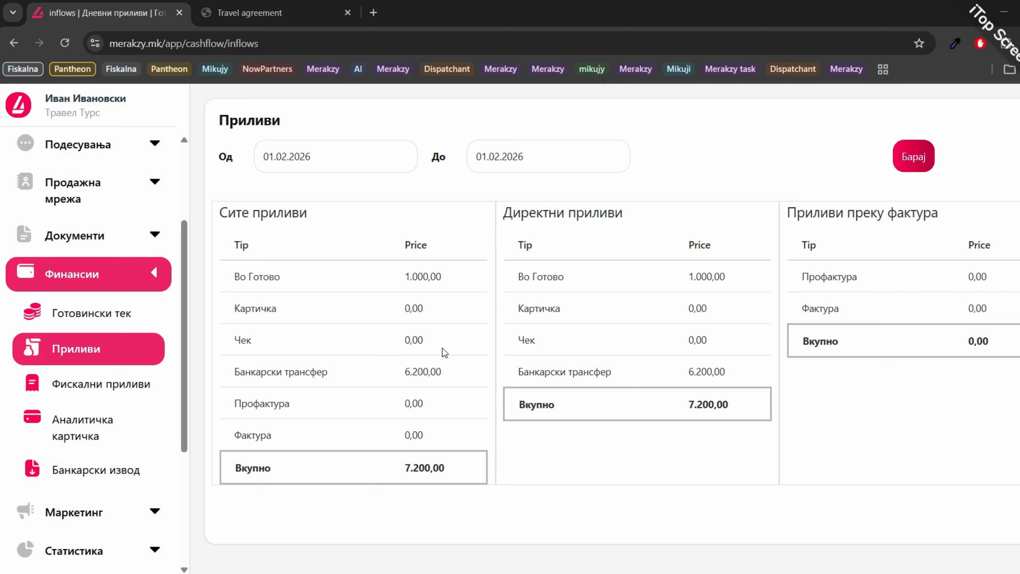
pyautogui.moveTo(449, 378); pyautogui.dragTo(236, 379)
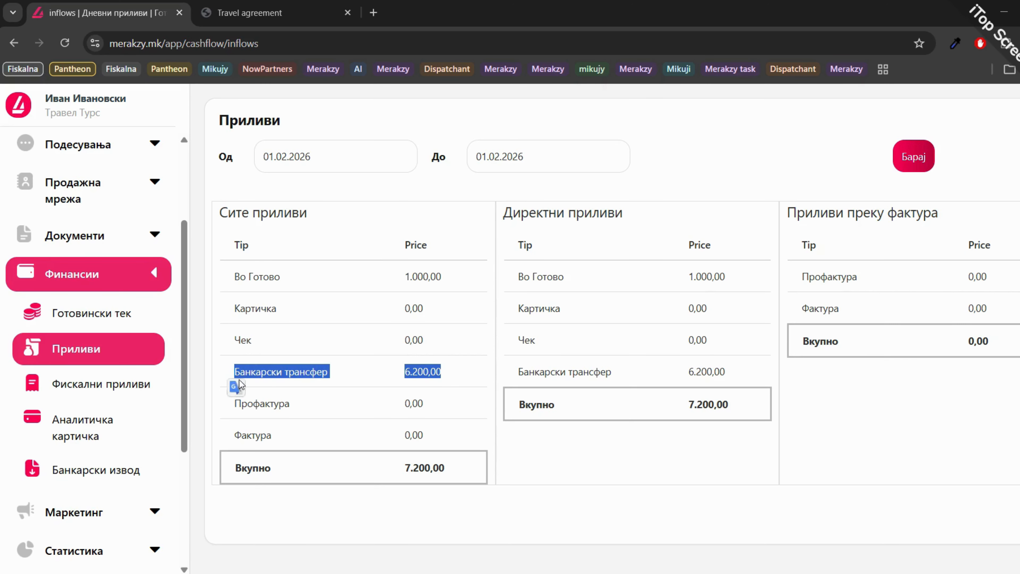